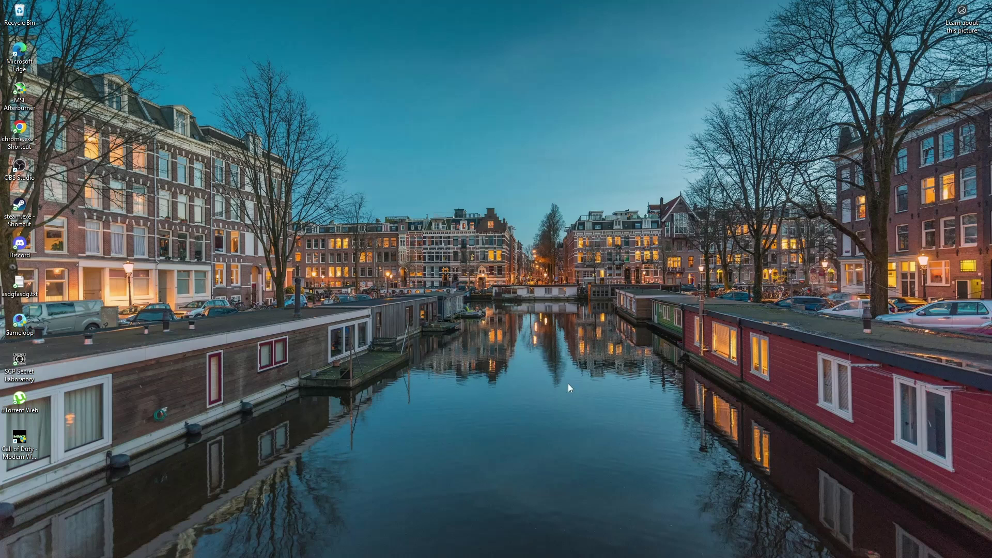
Step: Search Windows for "network connection" and open View network connections
mouse_move(922, 553)
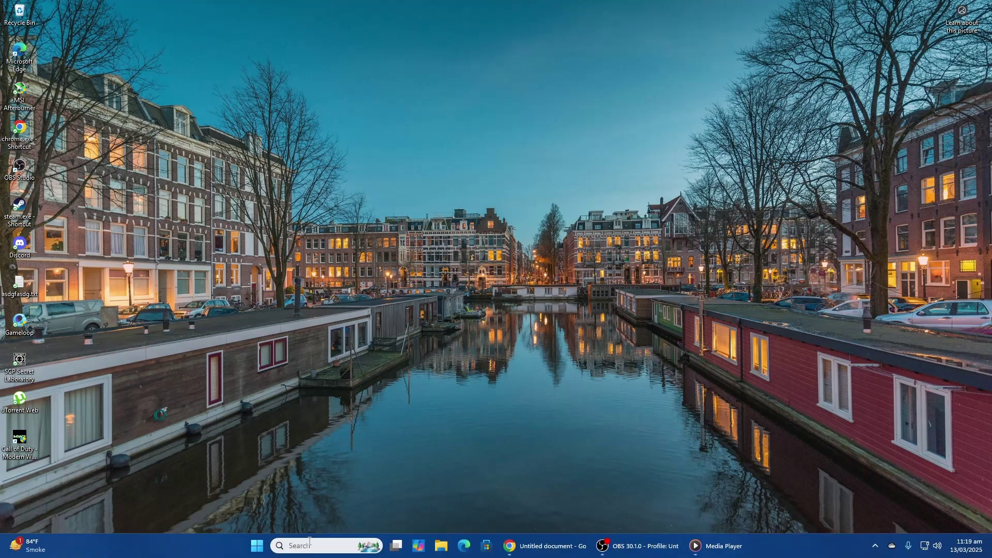
click(312, 547)
text(networ)
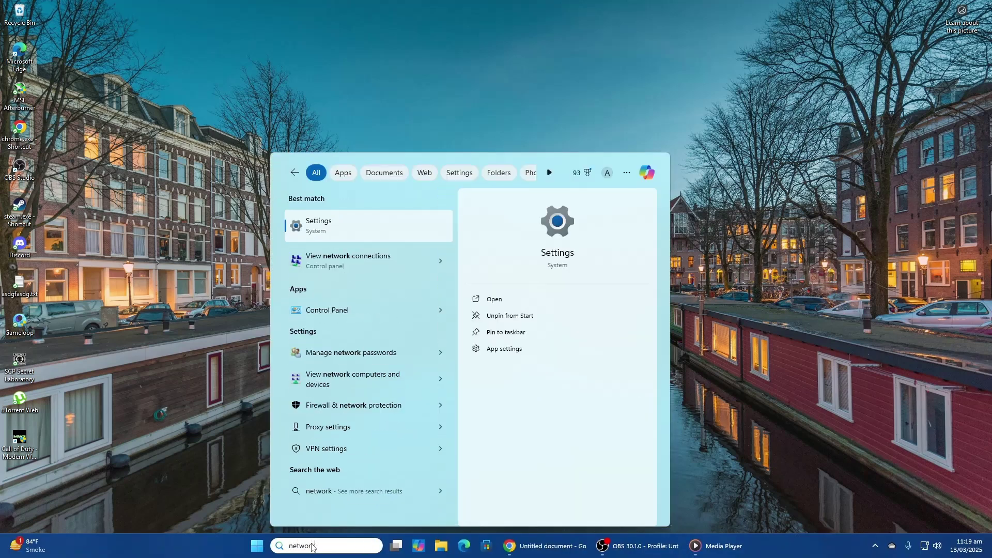
text(k con)
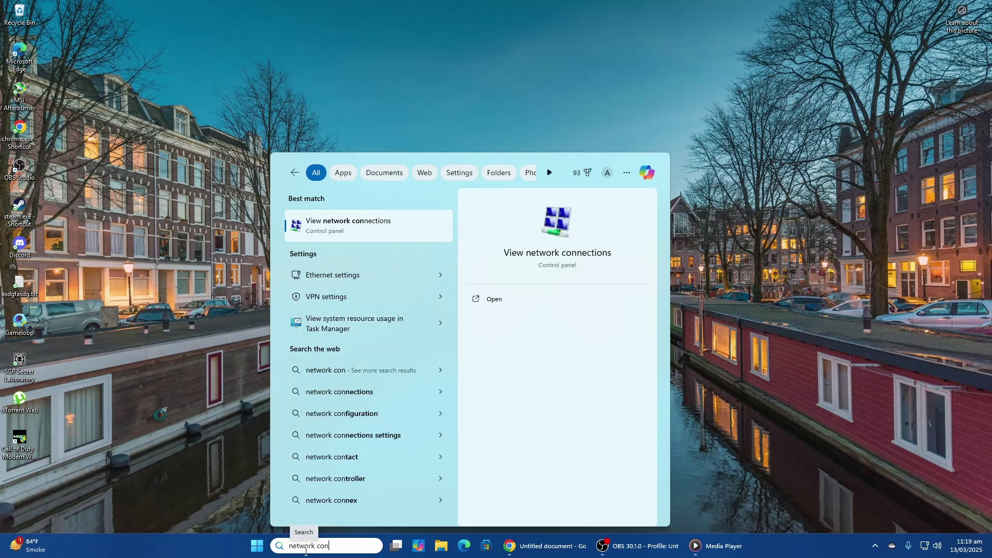
text(e)
key(BackSpace)
text(ne)
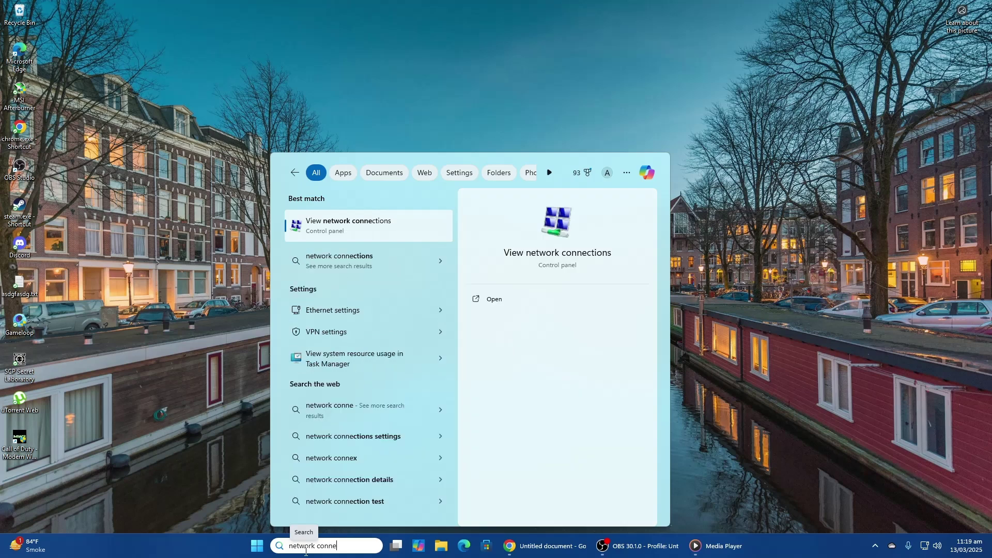
text(ction)
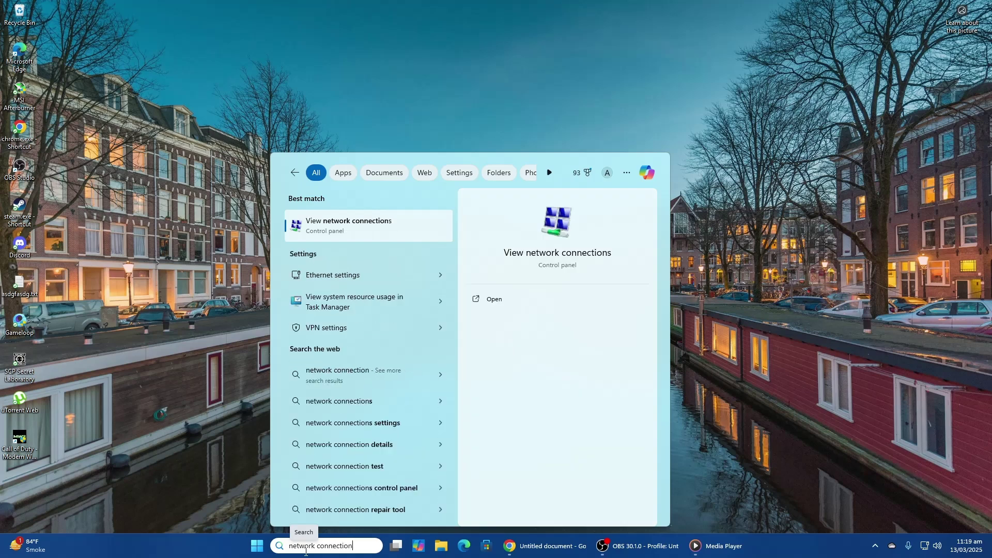
click(361, 234)
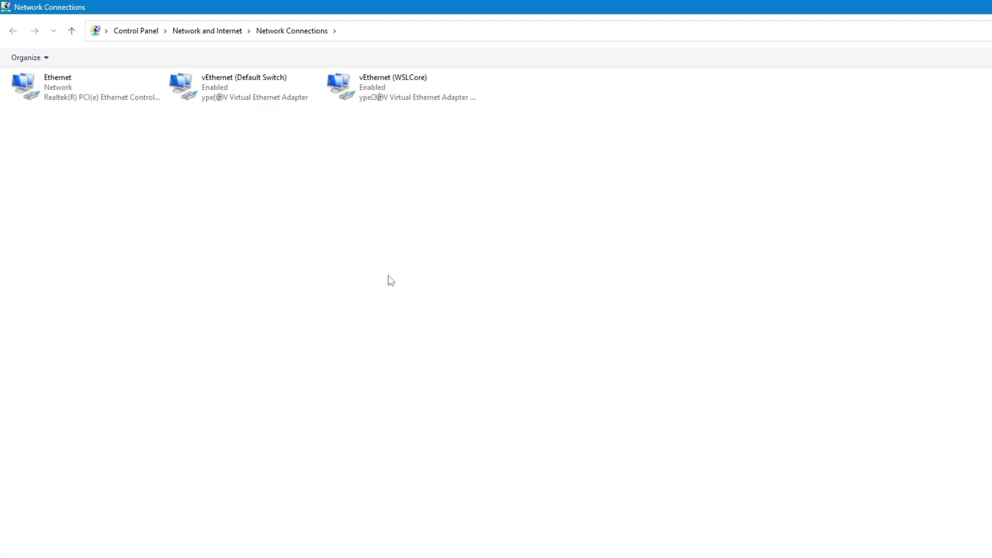
Step: Bridge the Ethernet and vEthernet (WSLCore) connections
click(378, 94)
ctrl+click(104, 88)
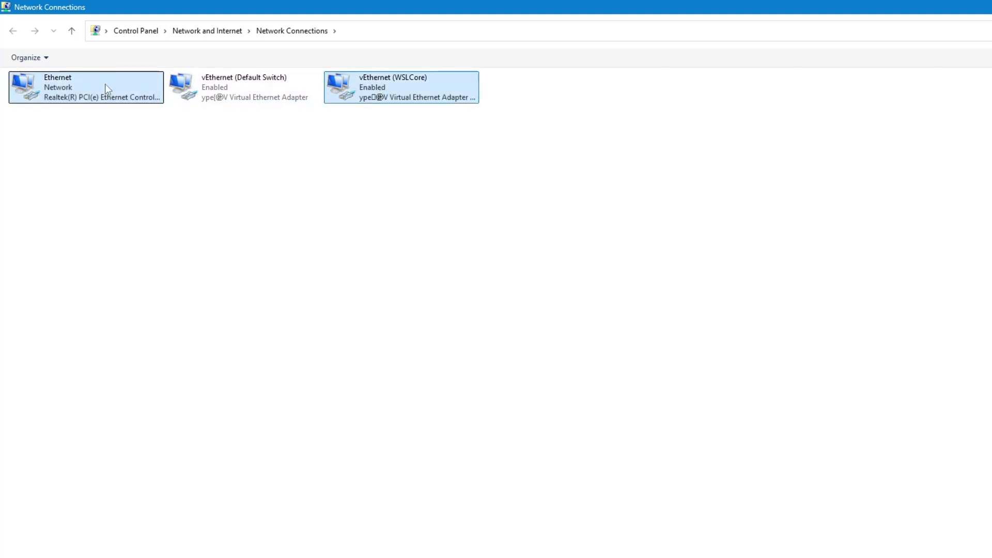
right_click(362, 93)
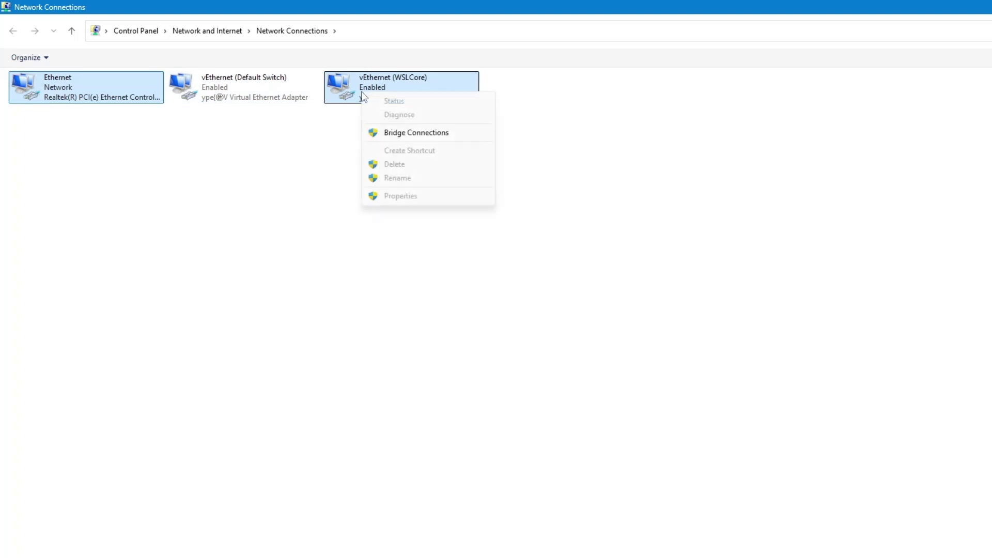
click(417, 133)
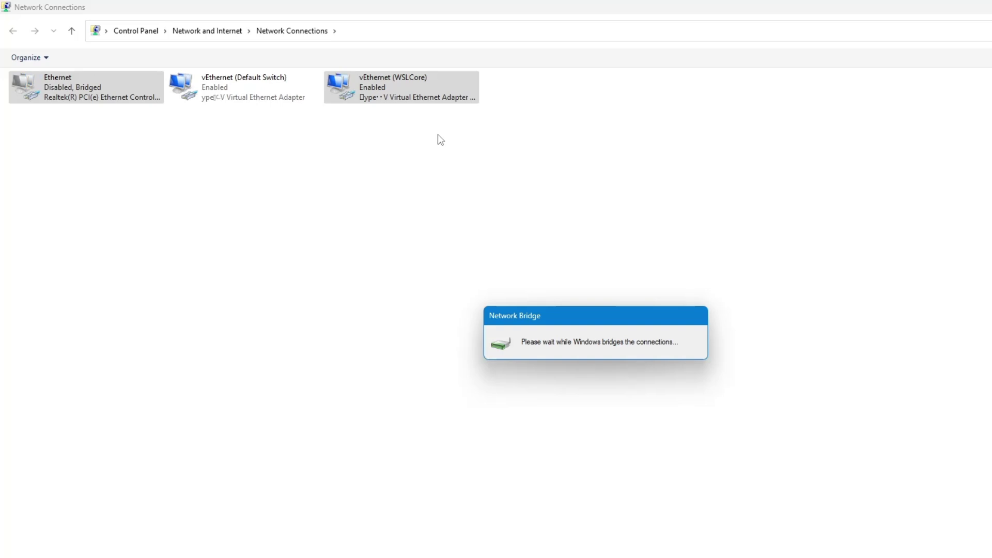
Step: Check the Network Bridge's properties for the Ethernet adapter selection and close them with the settings accepted
right_click(514, 94)
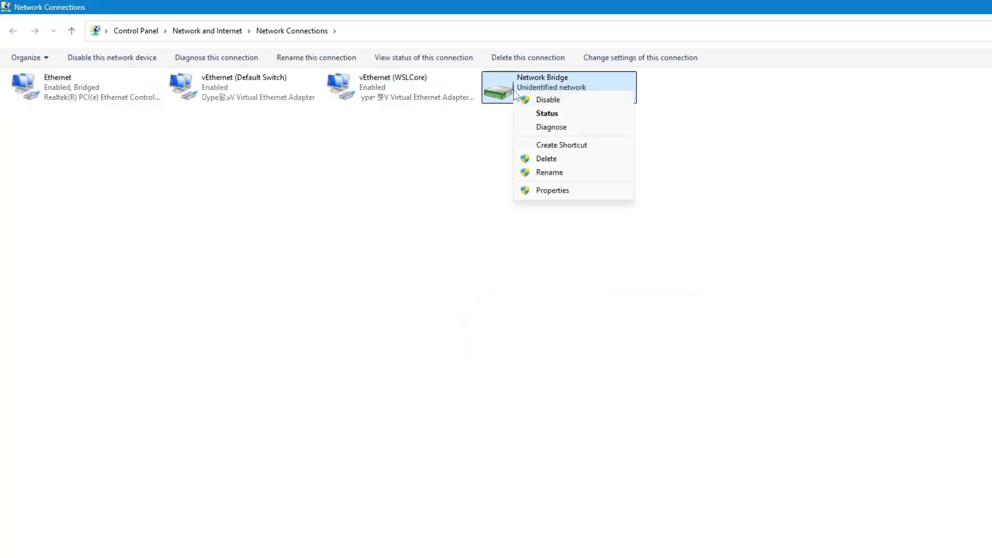
click(549, 191)
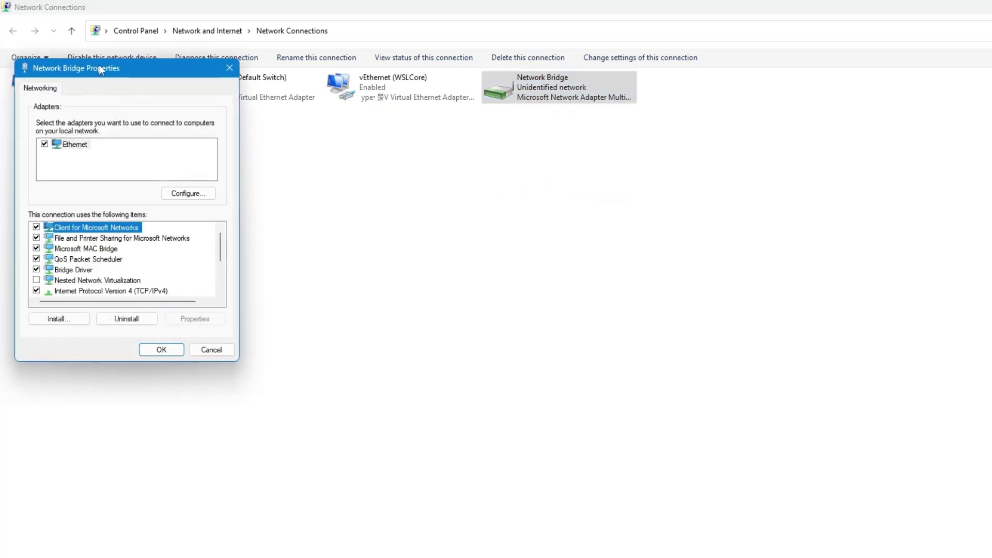
drag(100, 68, 163, 73)
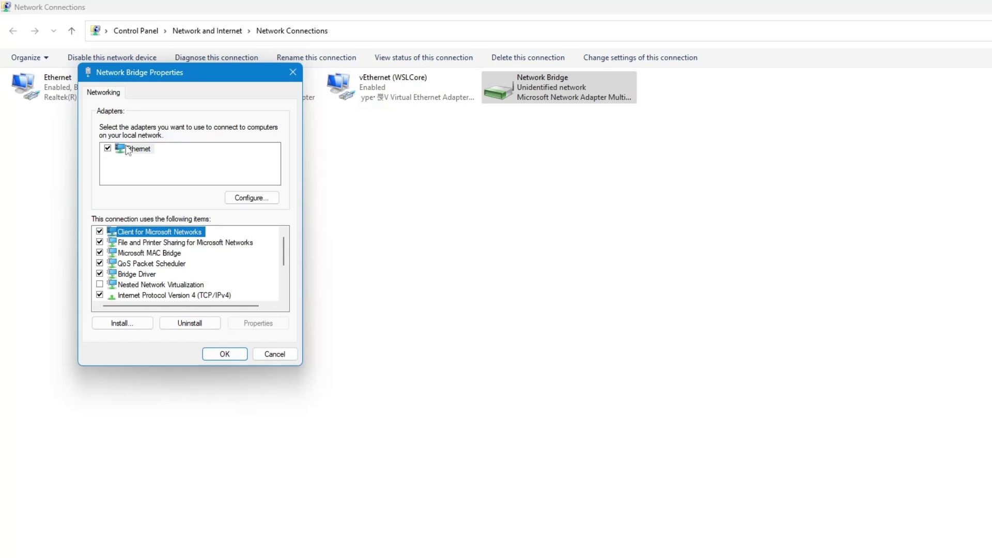
click(225, 353)
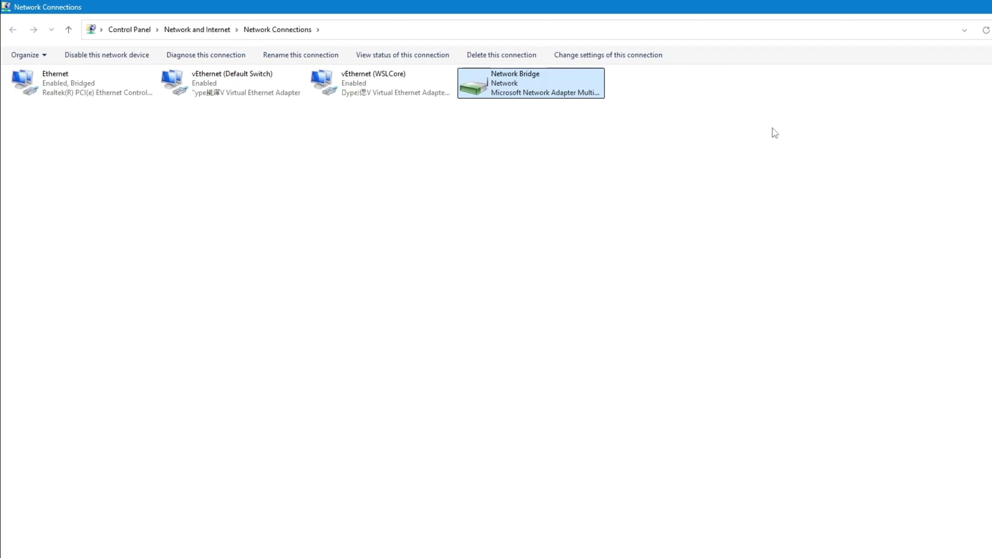
Step: Minimize the Network Connections window and view the computer's power options, including Restart, without choosing one
click(976, 10)
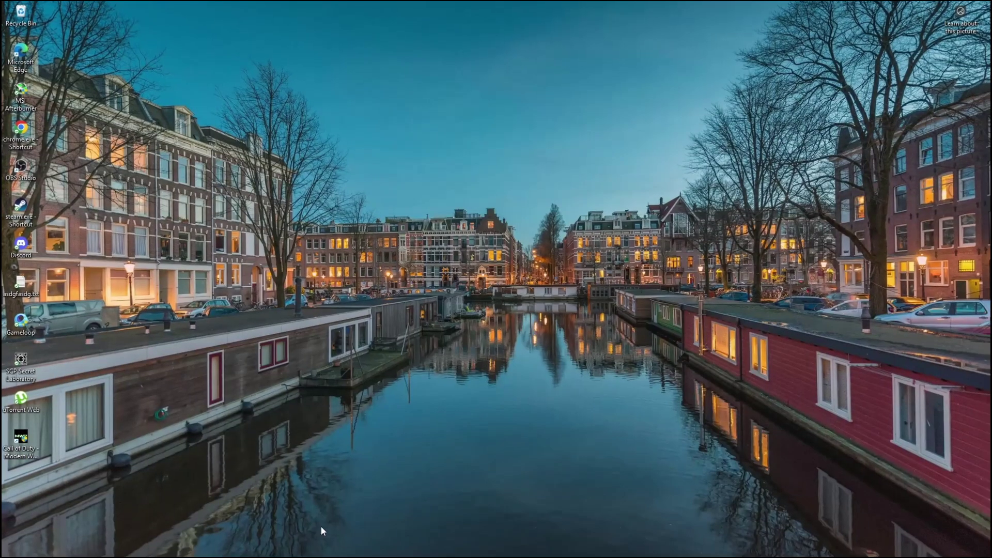
click(212, 546)
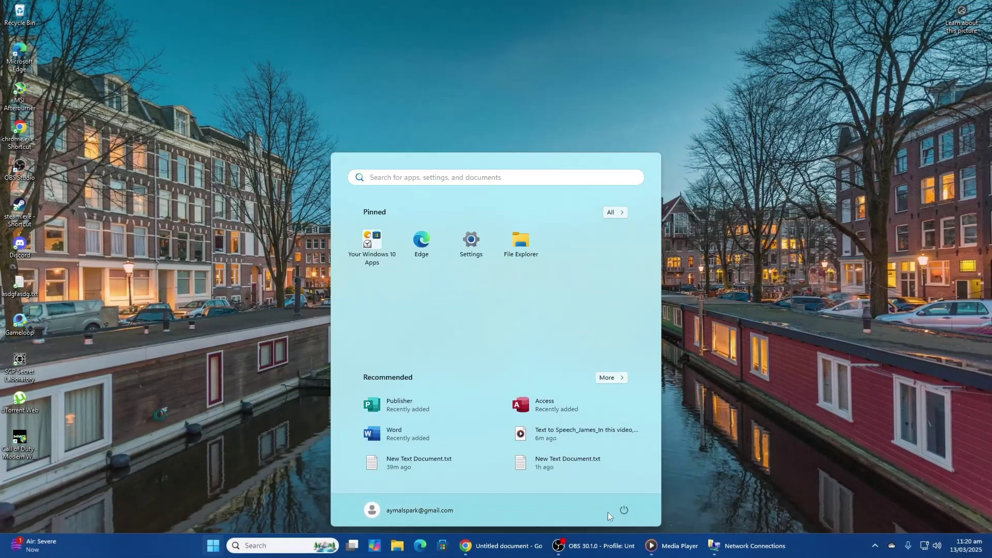
click(625, 510)
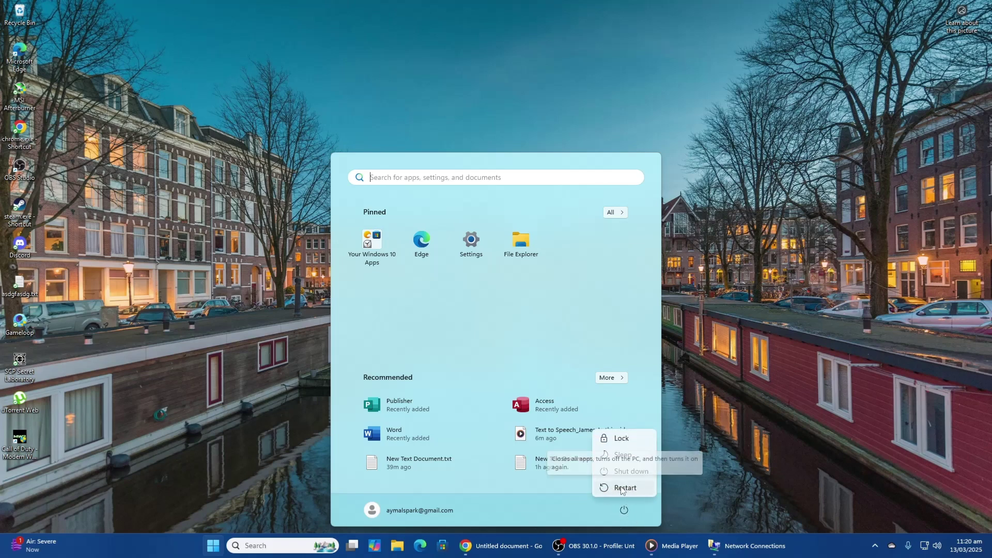
click(702, 487)
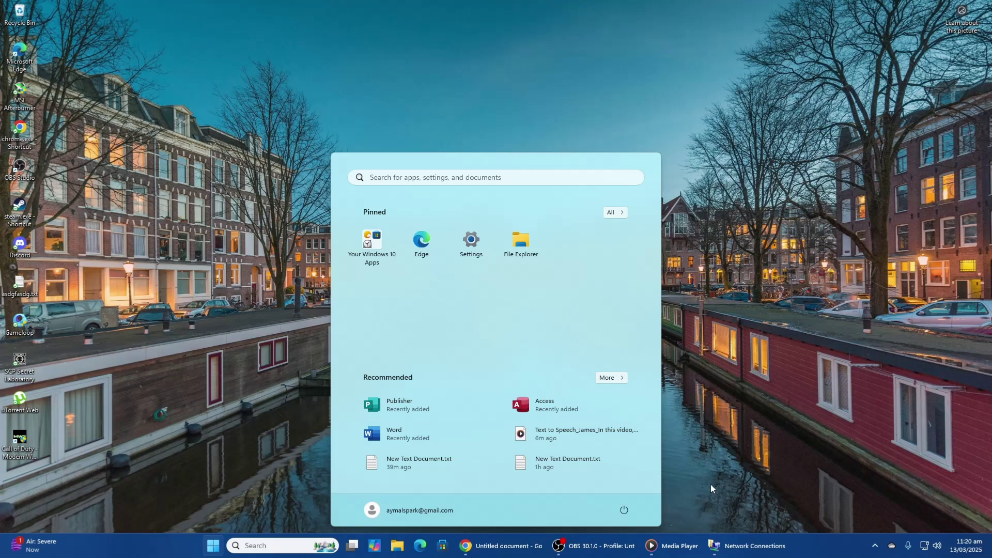
click(711, 484)
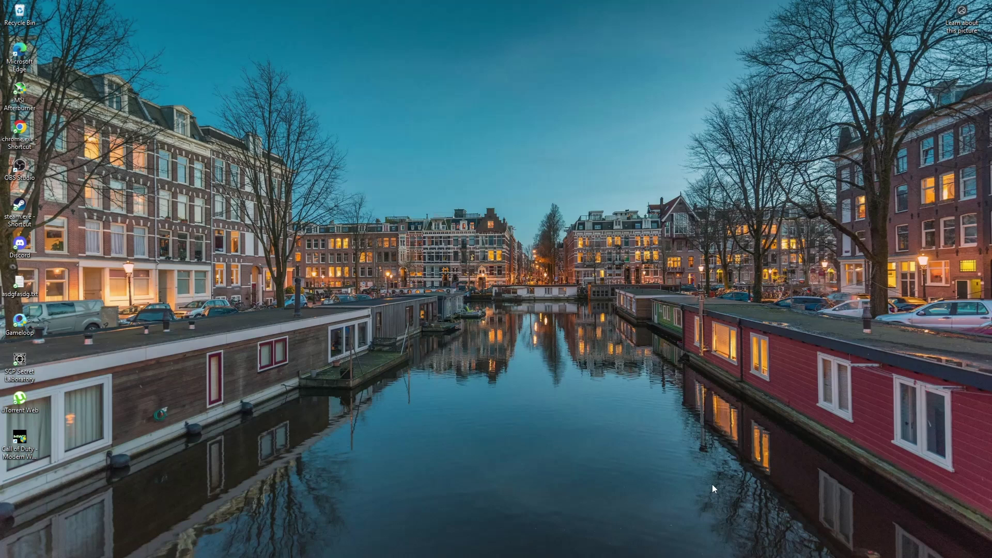
mouse_move(909, 548)
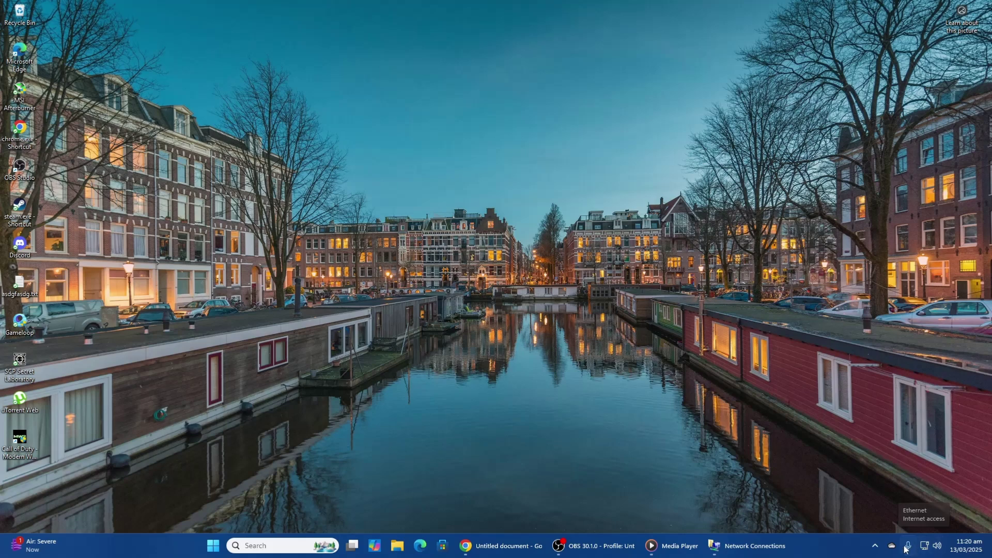
click(209, 546)
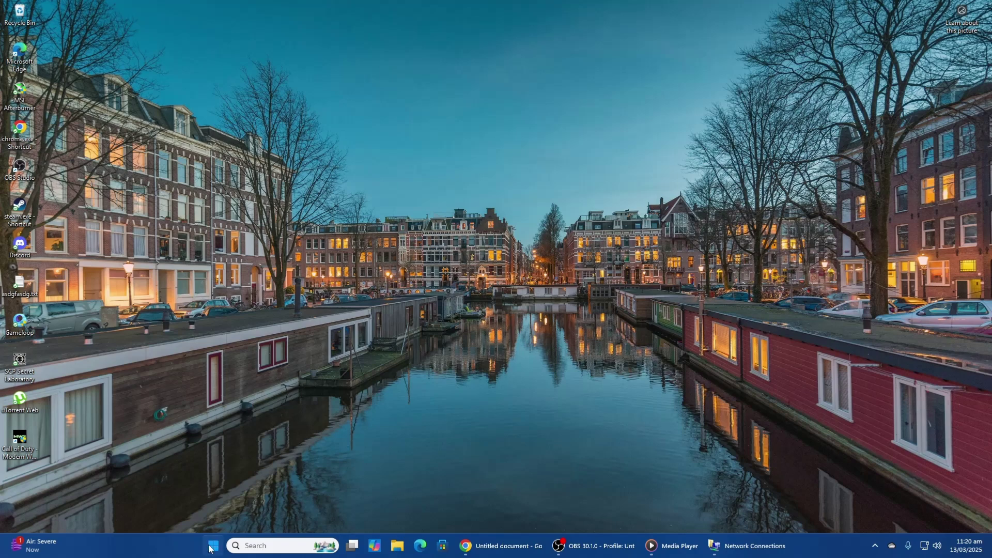
click(624, 510)
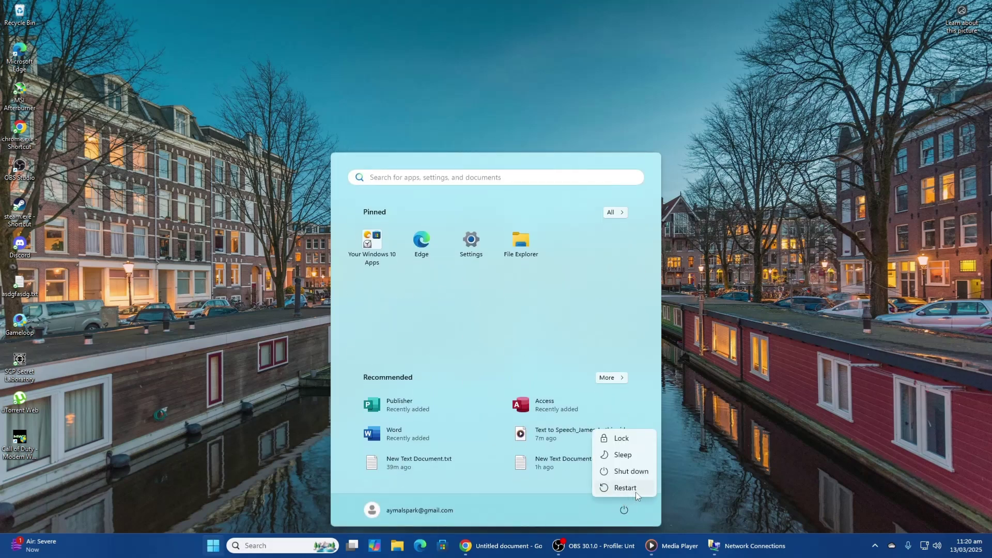
click(692, 494)
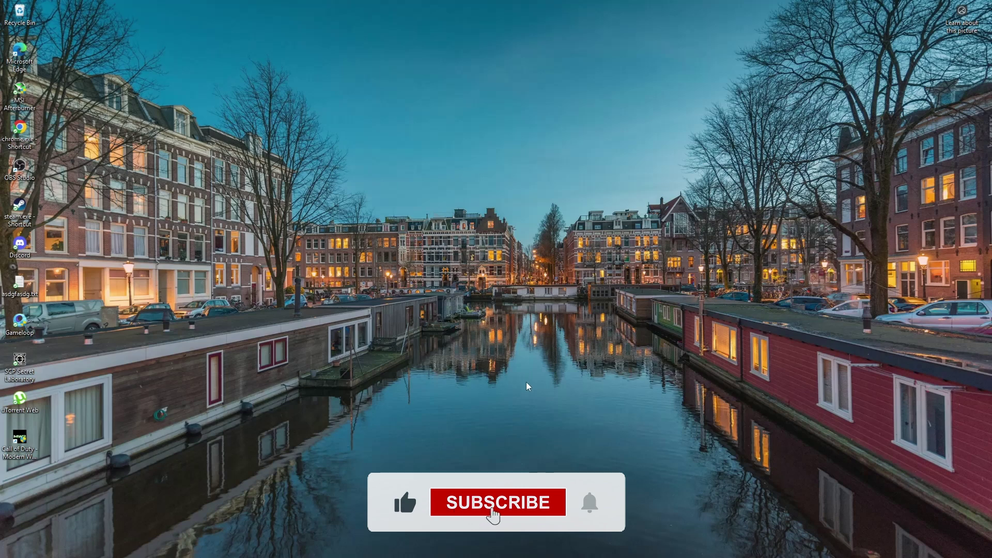
Step: Bring back the Network Connections window, delete the Network Bridge and refresh the connection list
mouse_move(476, 557)
click(749, 545)
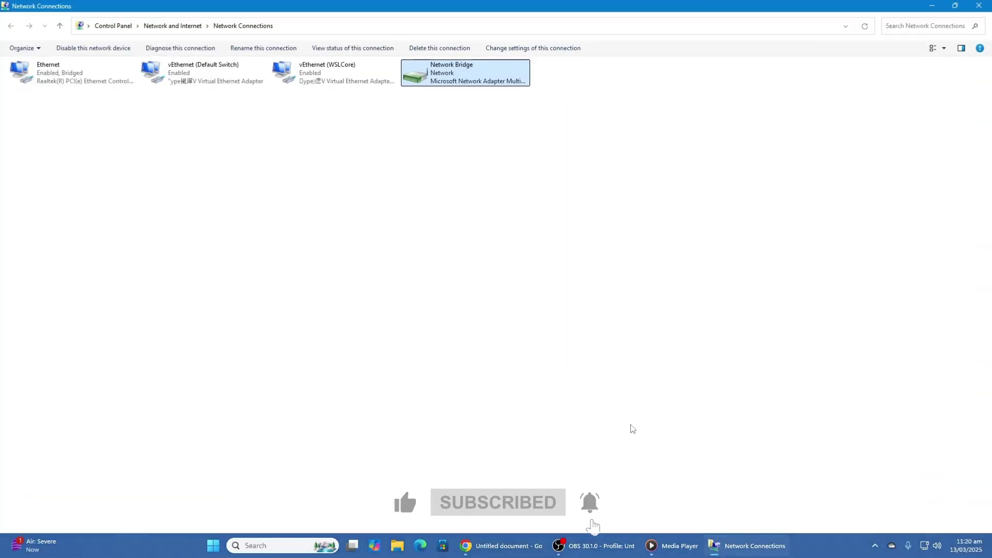
right_click(453, 75)
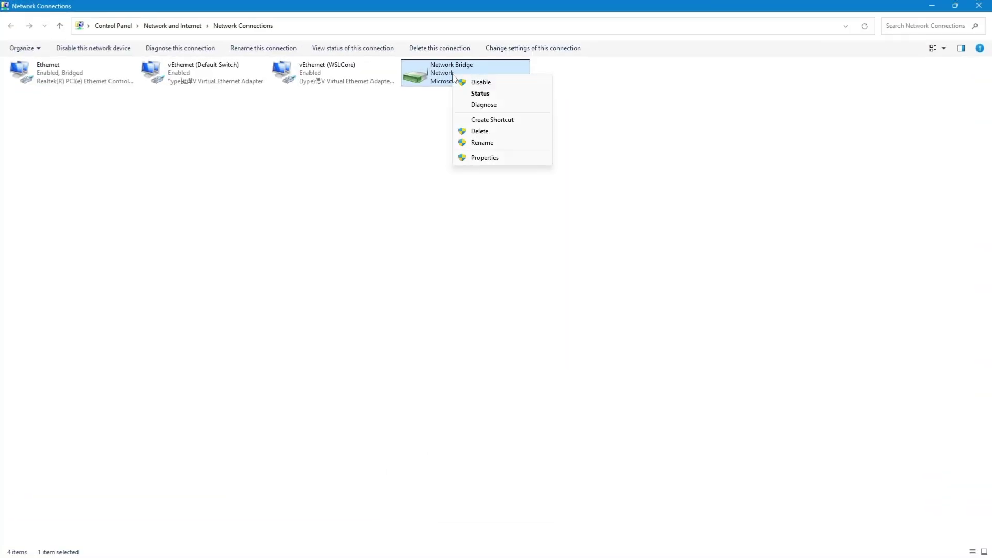
click(482, 132)
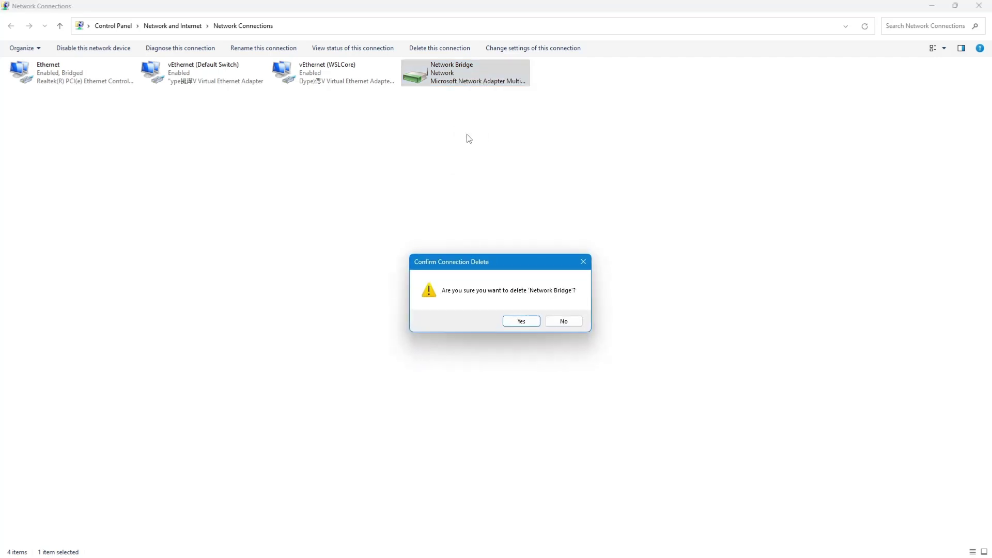
click(513, 320)
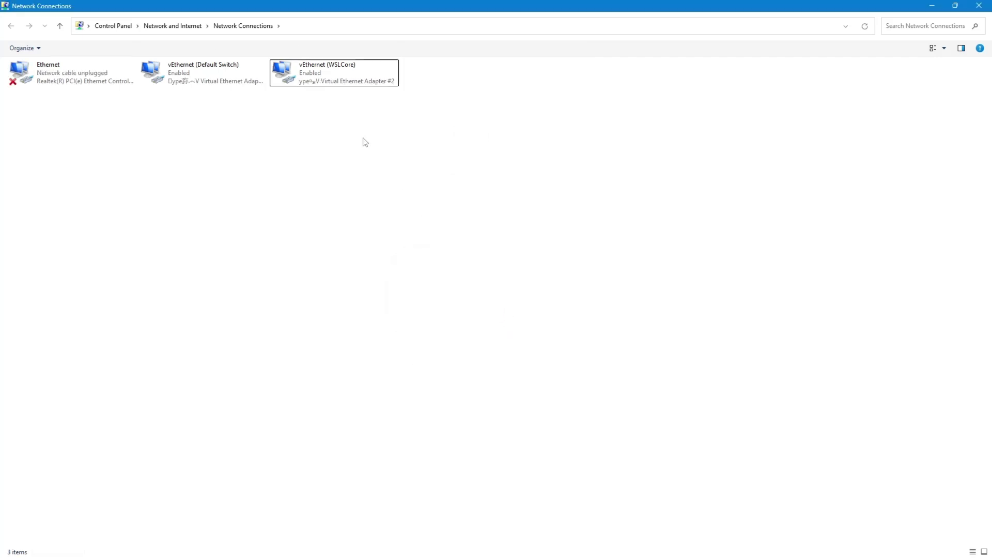
right_click(130, 120)
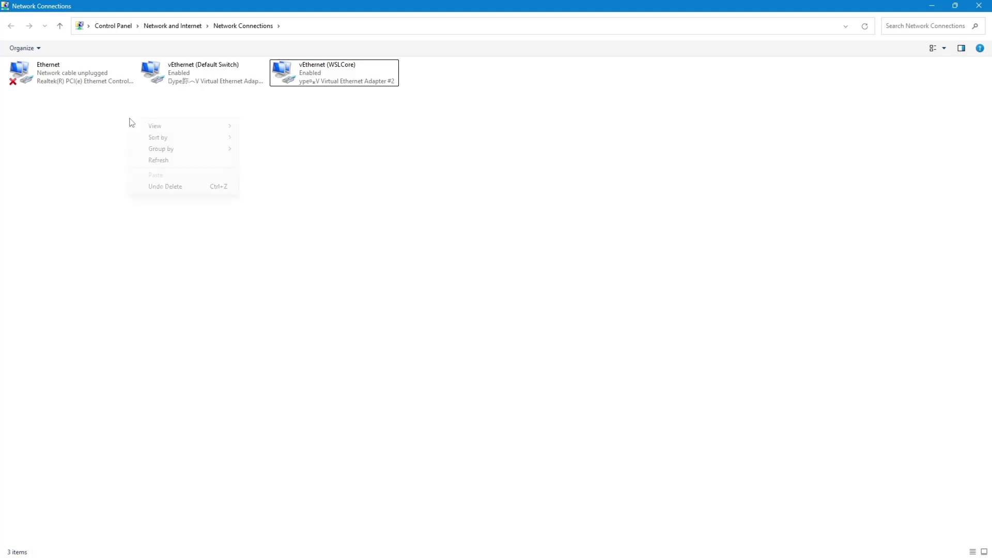
click(162, 160)
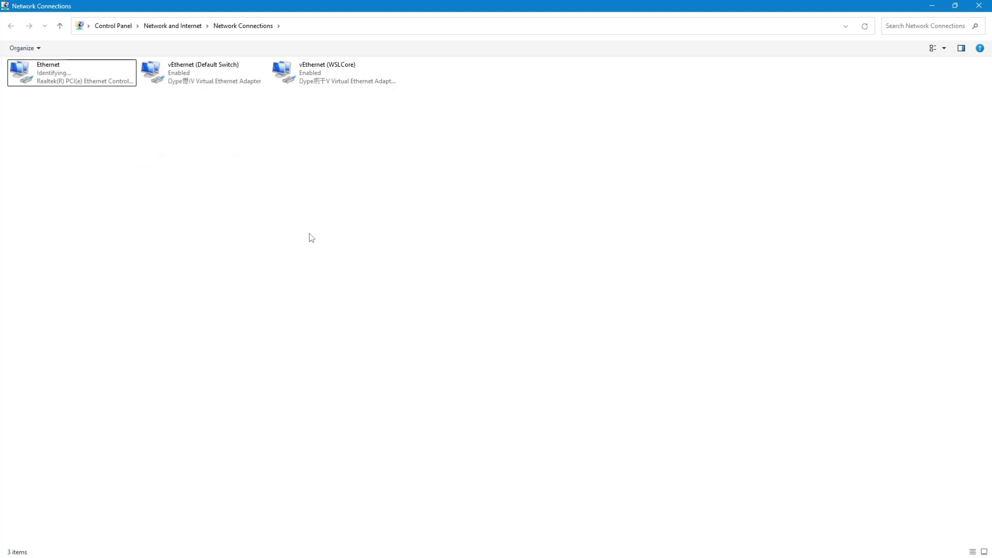
Step: Review the items used by the vEthernet (WSLCore) connection in its properties and accept them
right_click(300, 78)
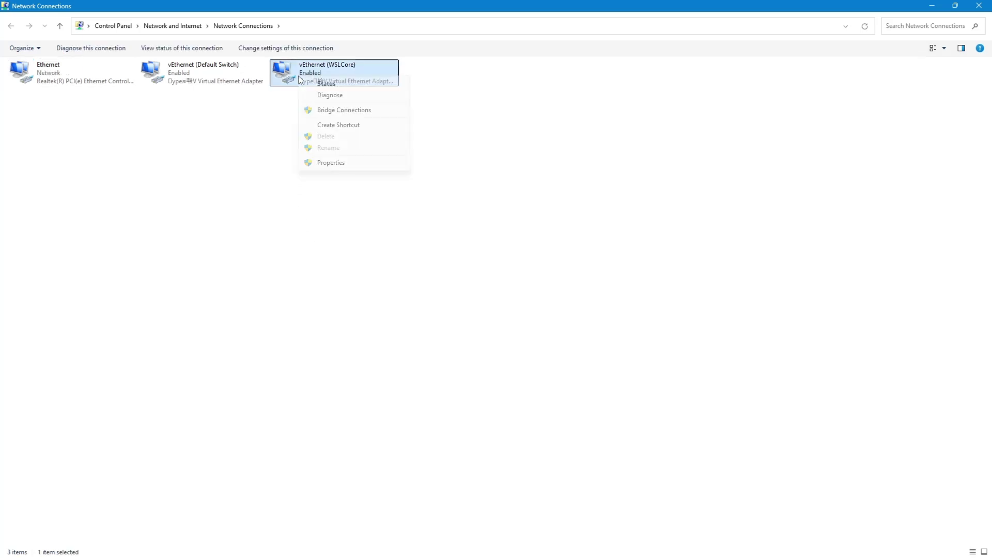
click(323, 162)
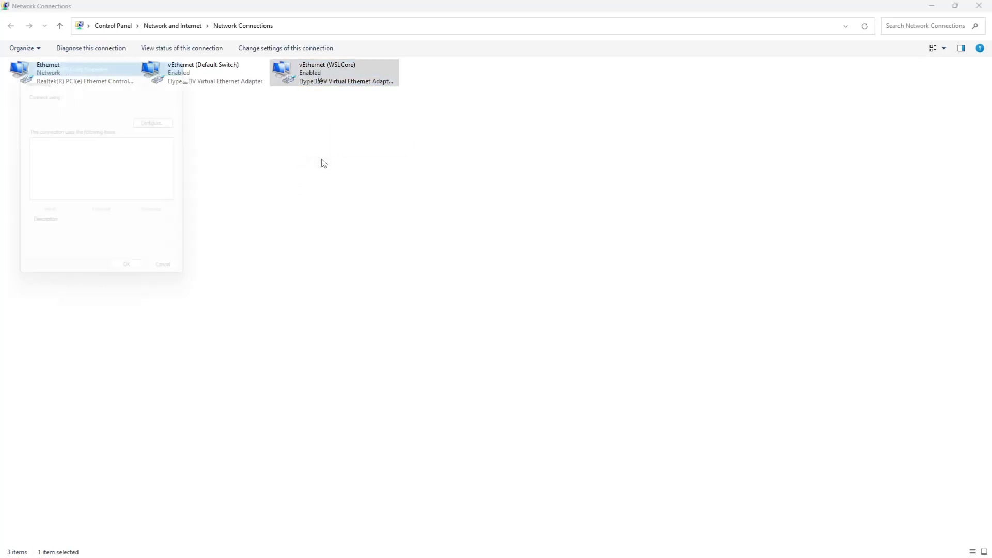
drag(104, 54, 283, 65)
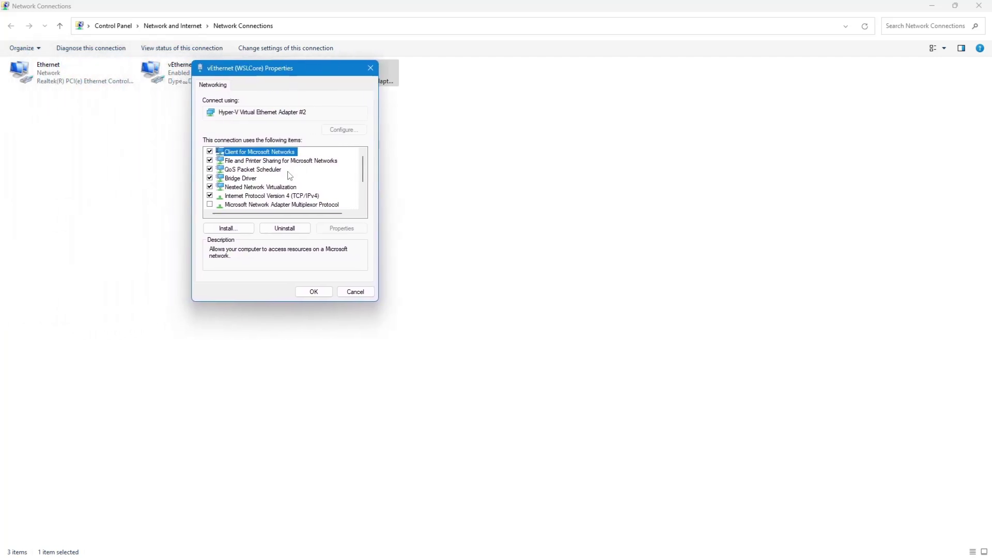
scroll(287, 180, down, 2)
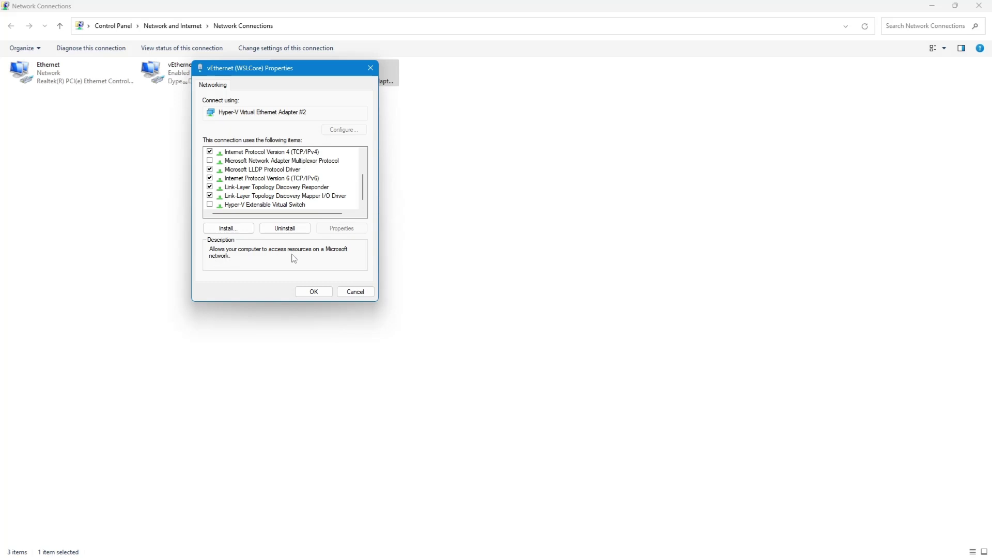
click(313, 291)
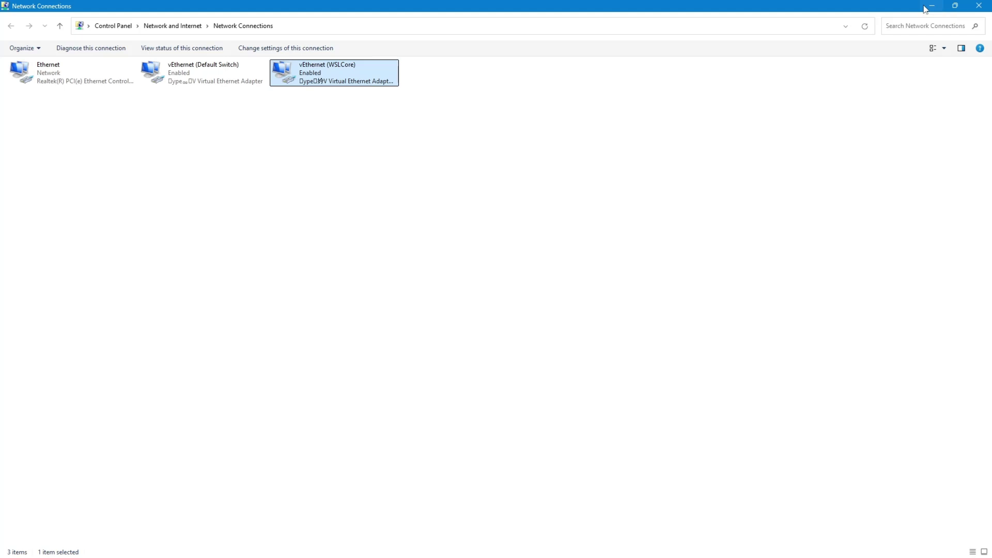
Step: In the vEthernet (WSLCore) connection's Internet Protocol Version 4 properties, set the IP address to 198.168.1.1
right_click(331, 85)
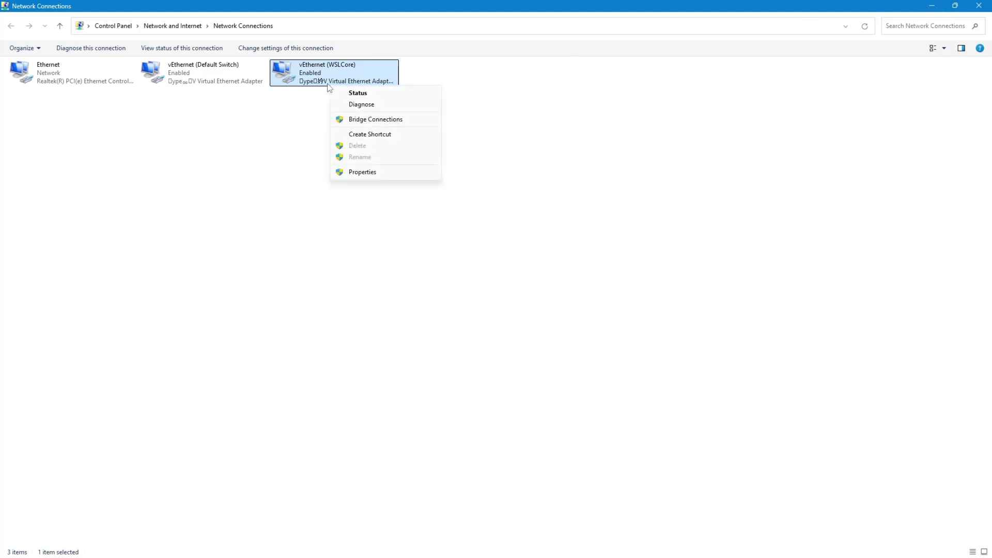
click(356, 173)
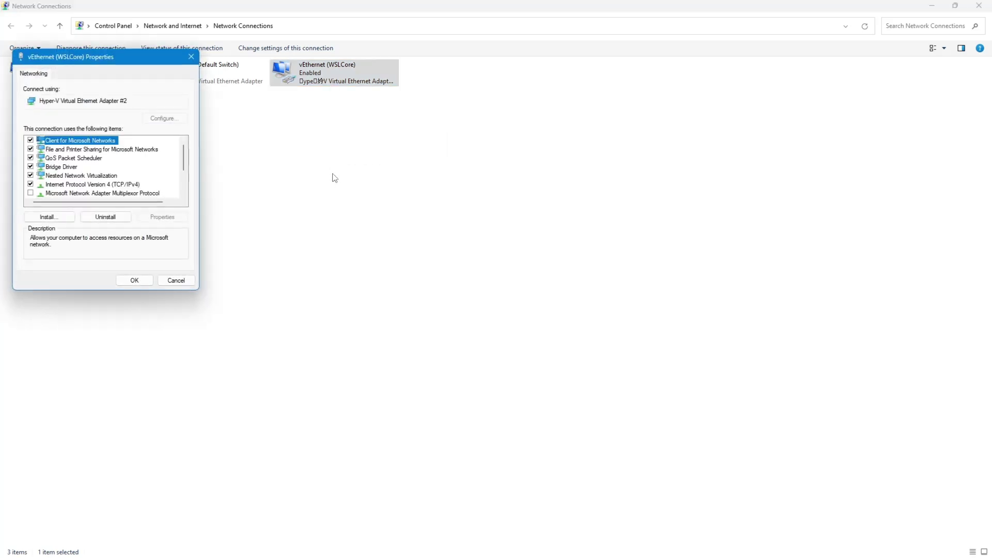
click(68, 188)
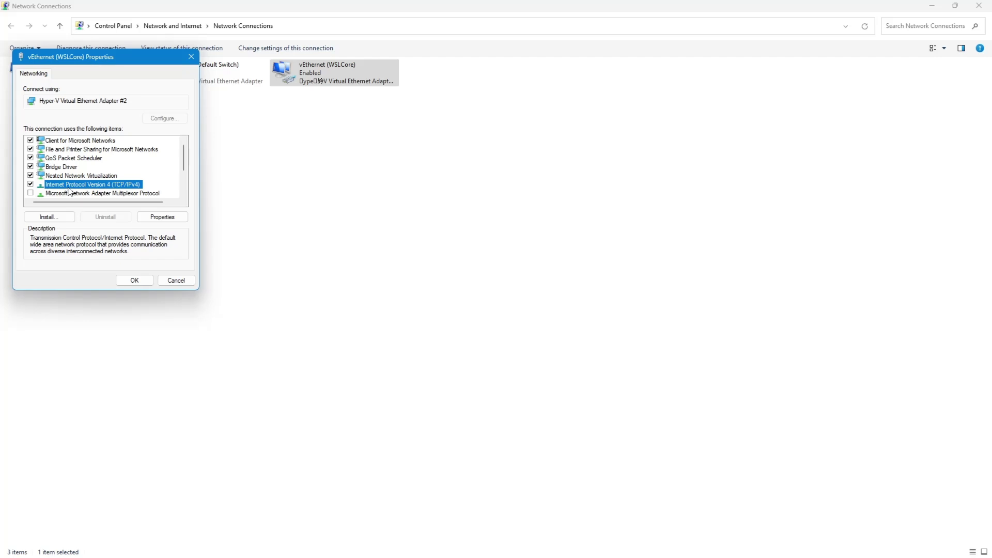
click(164, 219)
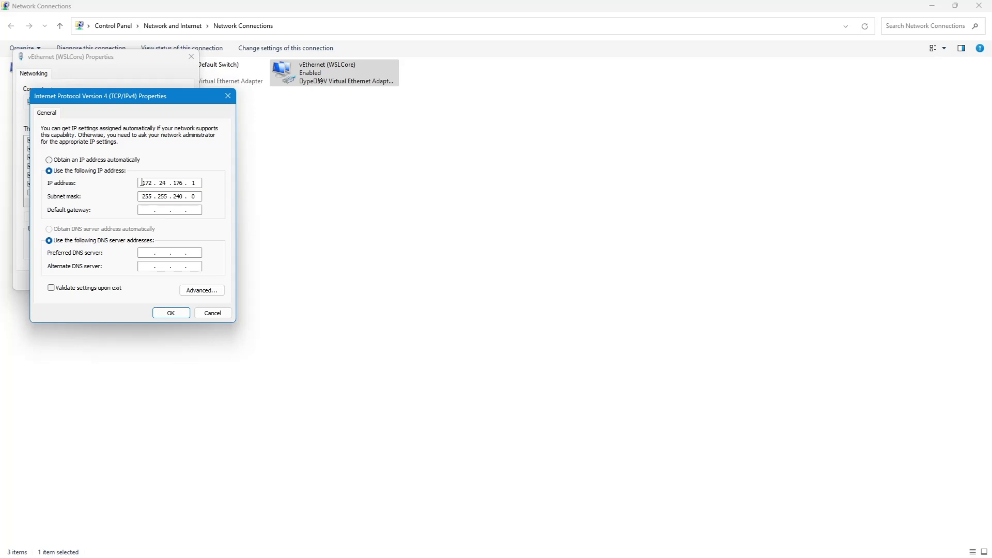
click(151, 183)
text(198 . )
text(168 . )
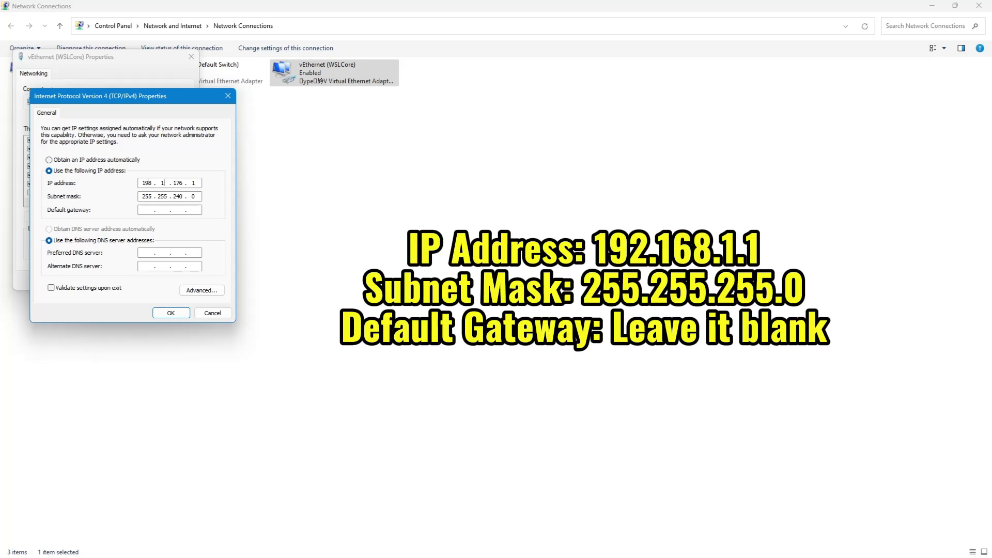
text(1)
Step: Set the subnet mask to 255.255.255.0 with the default gateway left blank, accept the IPv4 settings and close the adapter's properties
double_click(178, 197)
text(255 . 255)
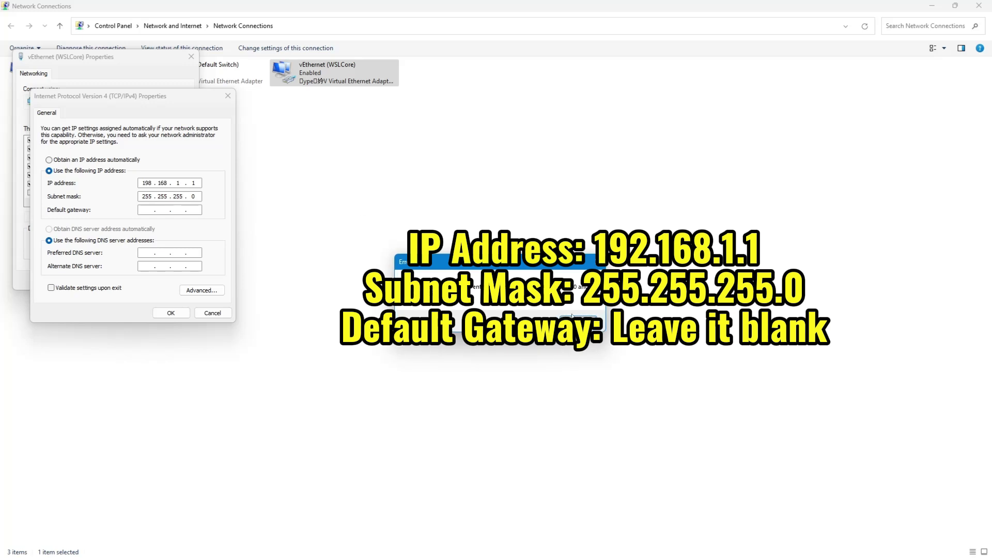
click(574, 318)
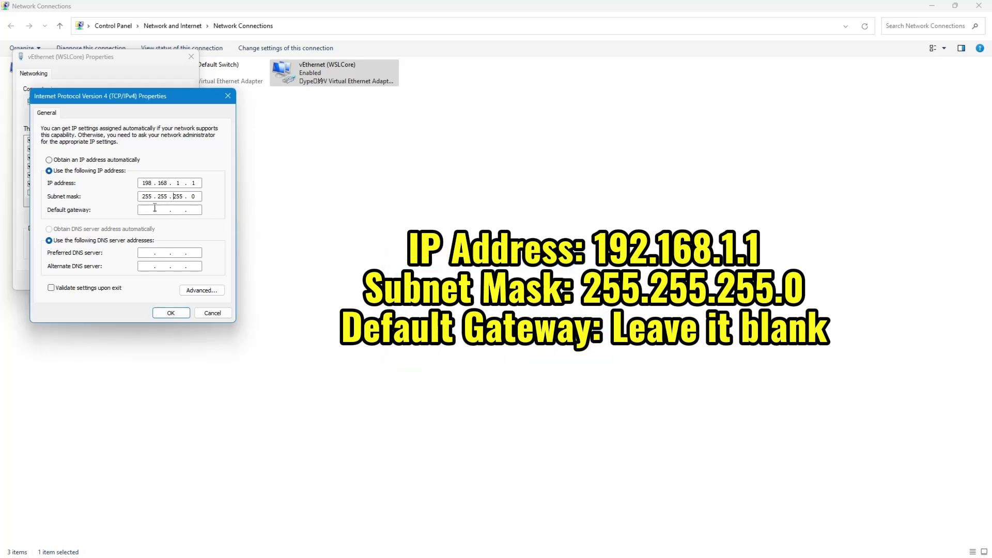
click(171, 313)
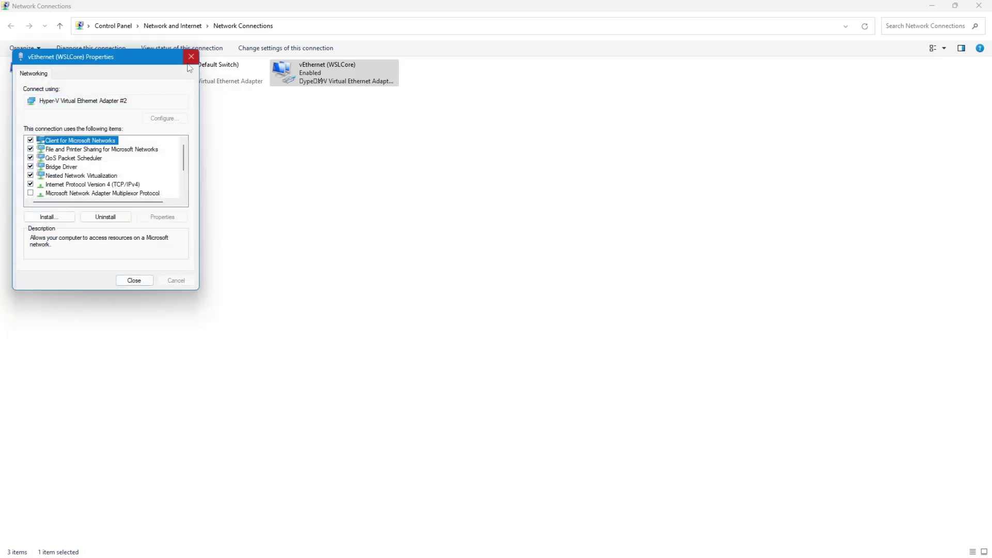
click(190, 61)
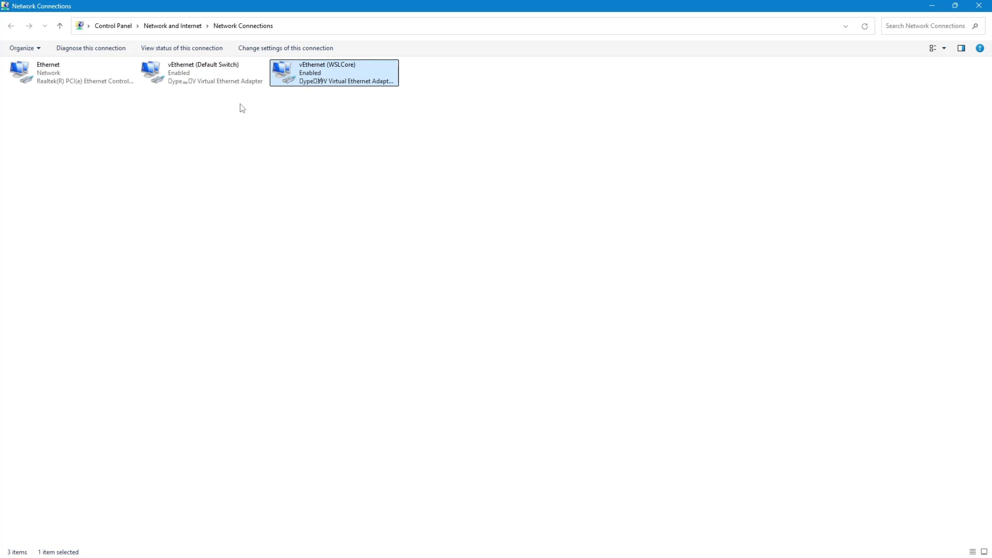
Step: Deselect the vEthernet (WSLCore) connection and close the Network Connections window
click(245, 113)
mouse_move(891, 539)
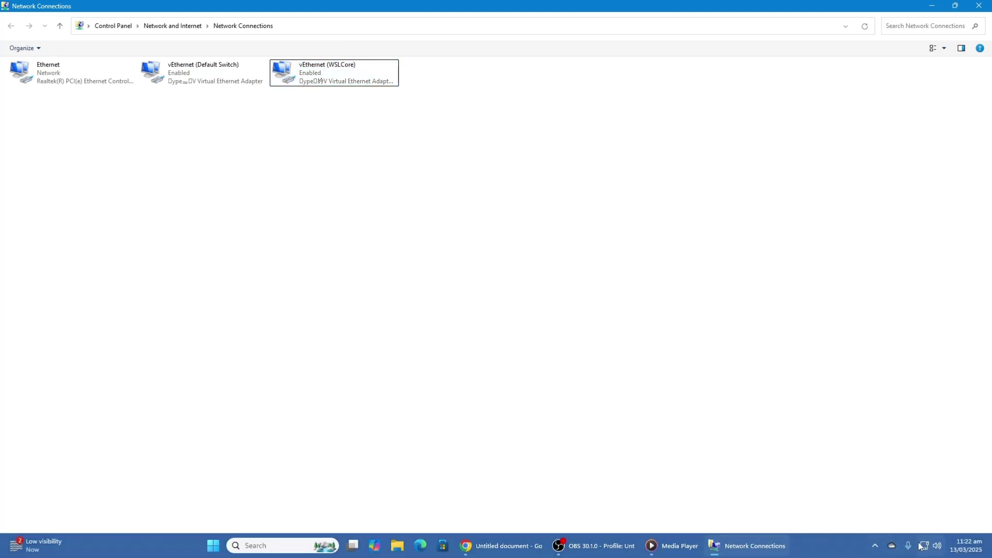
mouse_move(924, 545)
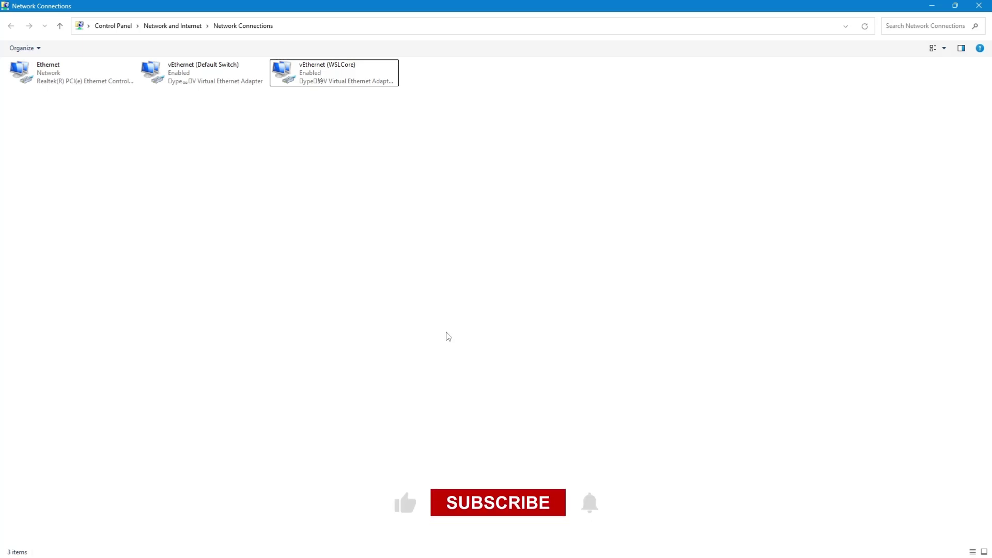
click(979, 5)
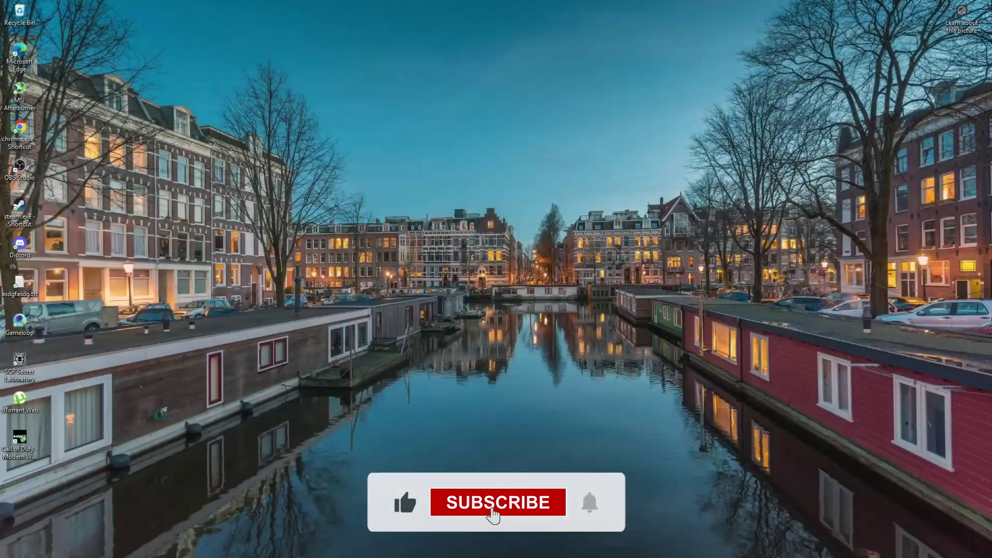